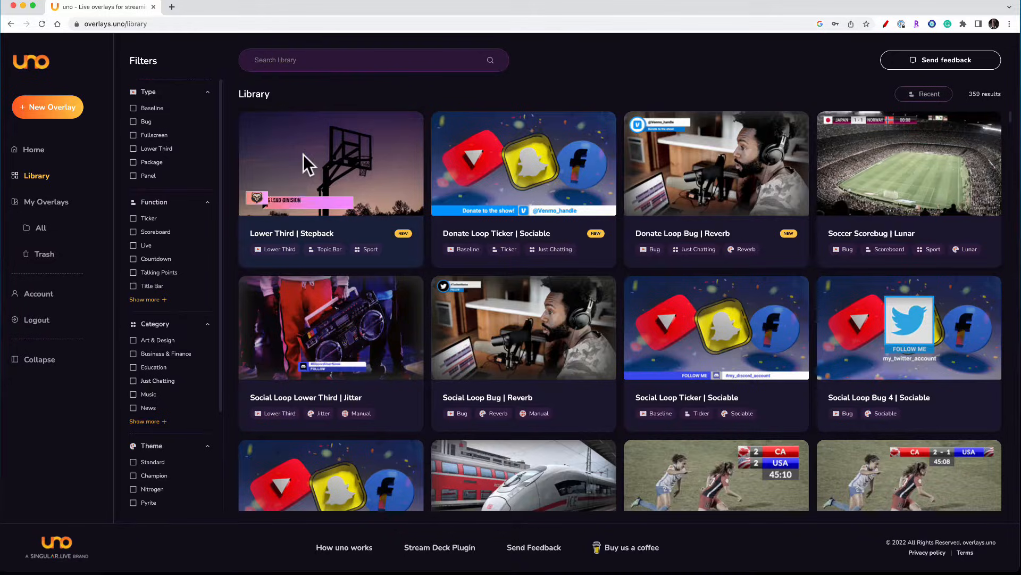
Open the UNO Countdown | Circles overlay for editing from the saved overlays.
click(52, 199)
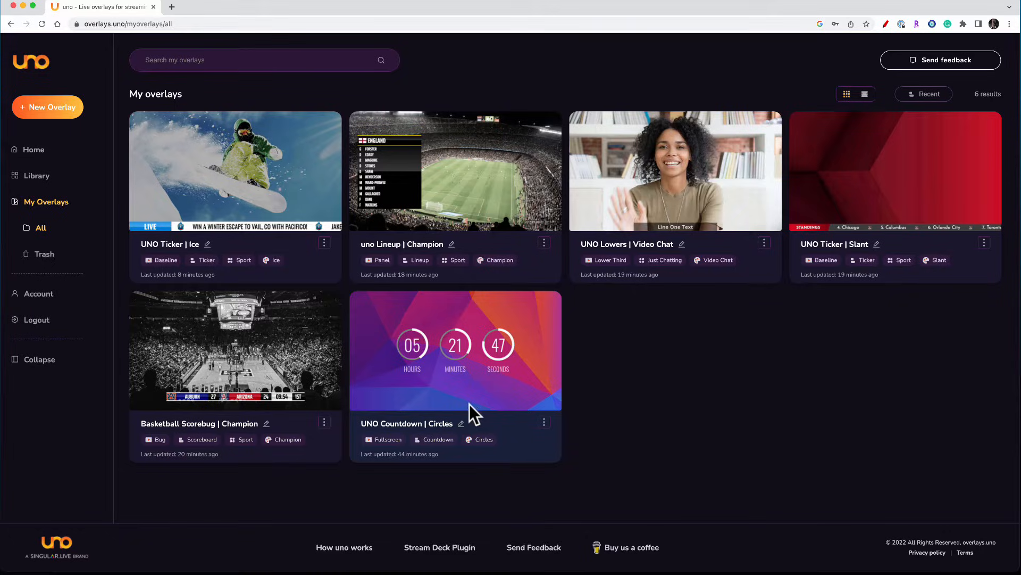
click(543, 422)
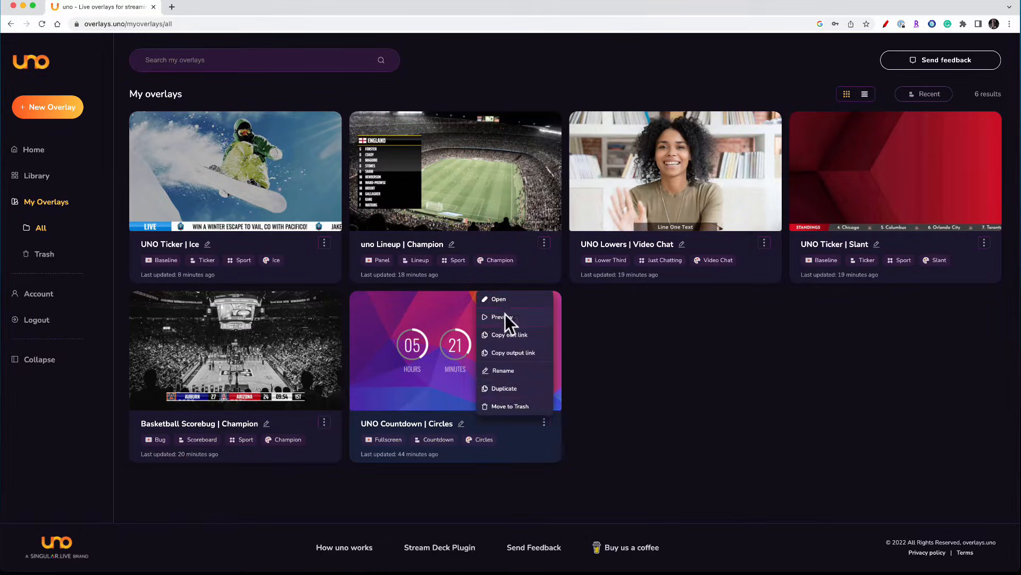
click(502, 302)
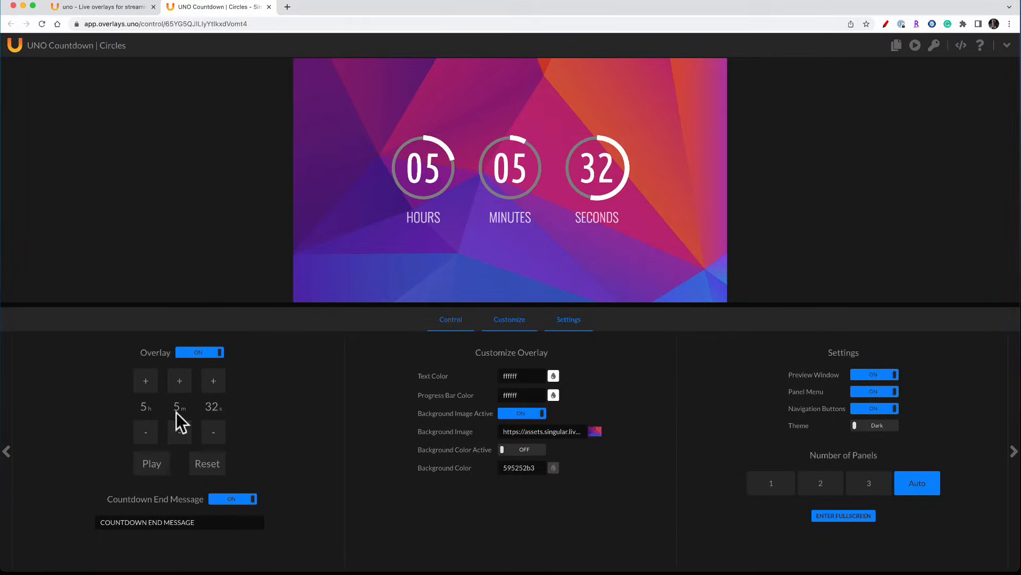
Set the countdown end message to "LET'S GO LONGHORNS!".
click(165, 523)
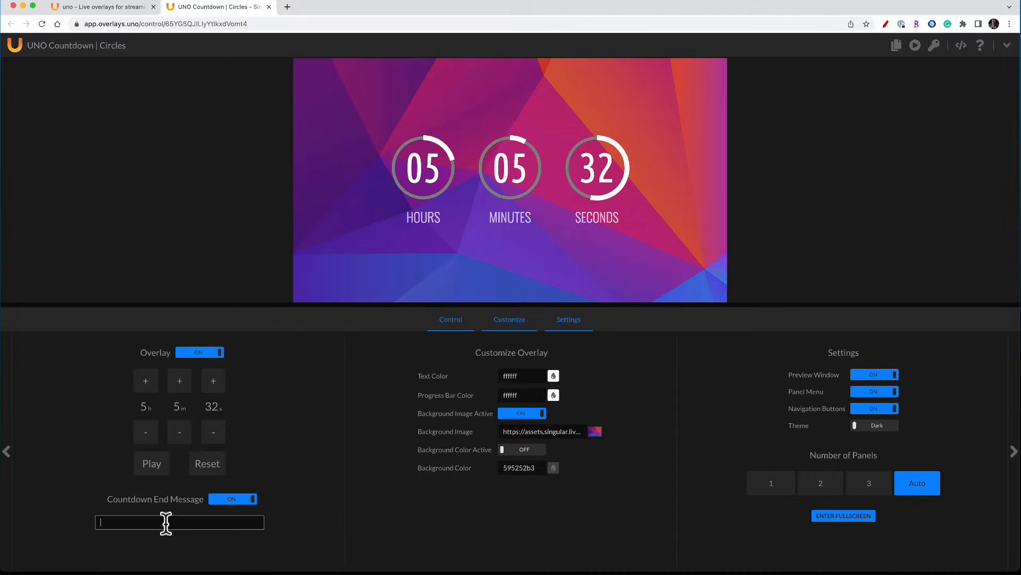
text(LET'S GO LONGHORNS!)
key(Return)
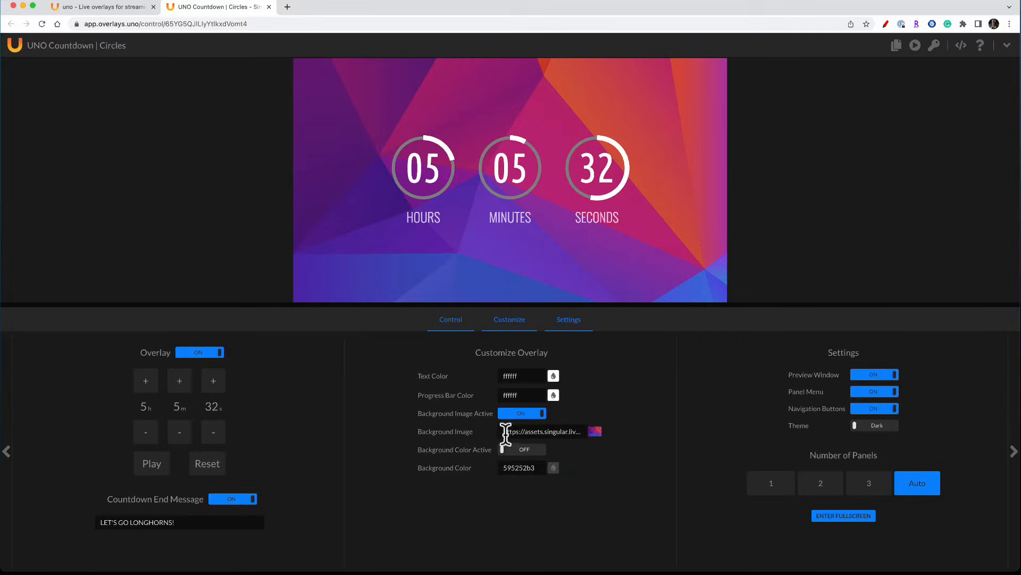
Replace the countdown's background image with the copied longhorn image link and raise the countdown minutes.
click(556, 432)
key(super+v)
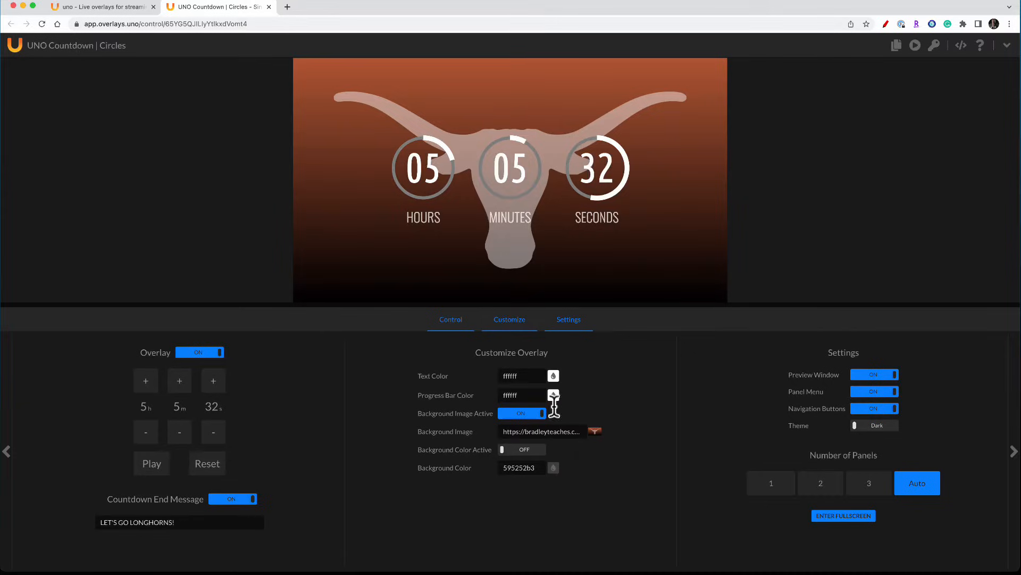
click(179, 381)
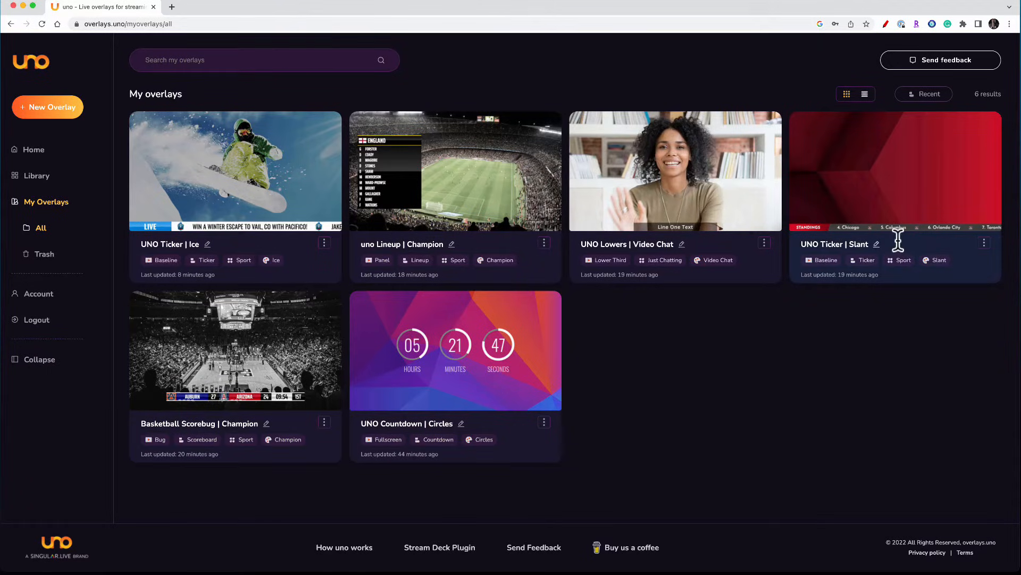
Open the UNO Ticker | Slant overlay and change its first ticker message to "REBOUNDS -- LONGHORNS X • OTHER X".
click(984, 243)
click(939, 258)
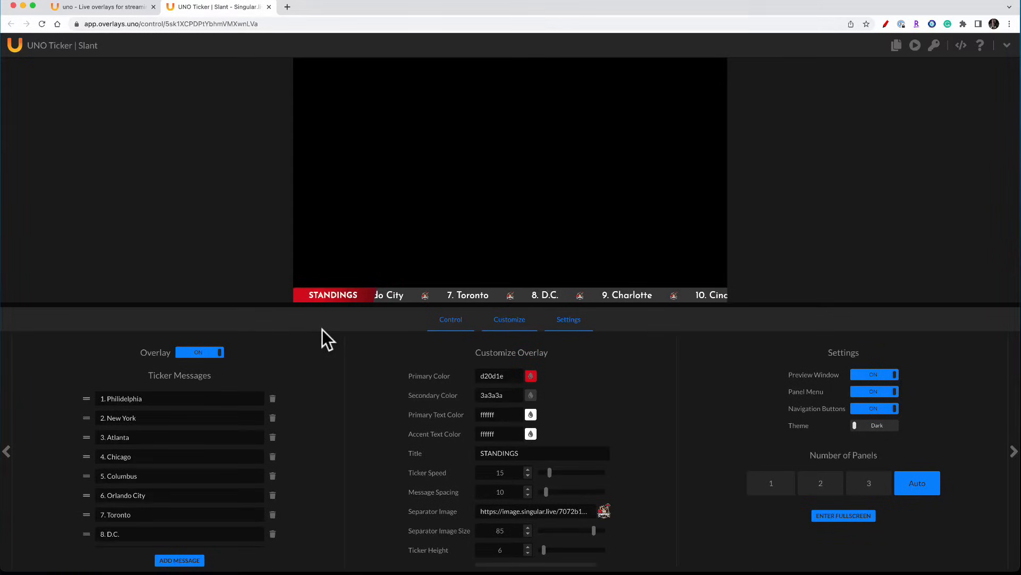
triple_click(151, 398)
text(REBOUNDS -- LONGHORNS X • OTHER X)
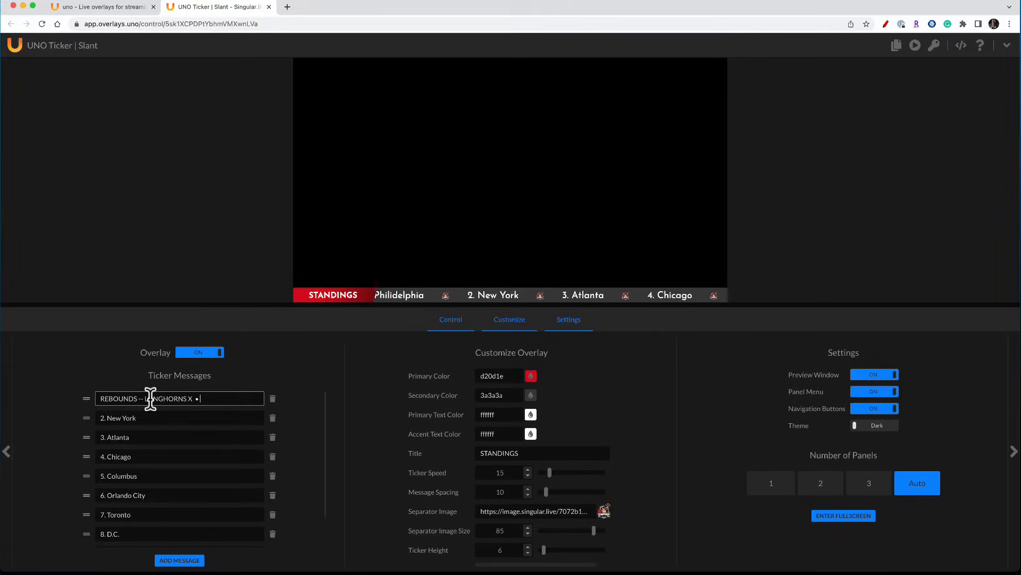
Change the second ticker message to "FOULS -- LONGHORNS X • OTHER X" and the third to "FREETHROW PERCENTAGE -- LONGHORNS X • OTHER X".
click(121, 418)
text(FOULS -- LONGHORNS X • OTHER X)
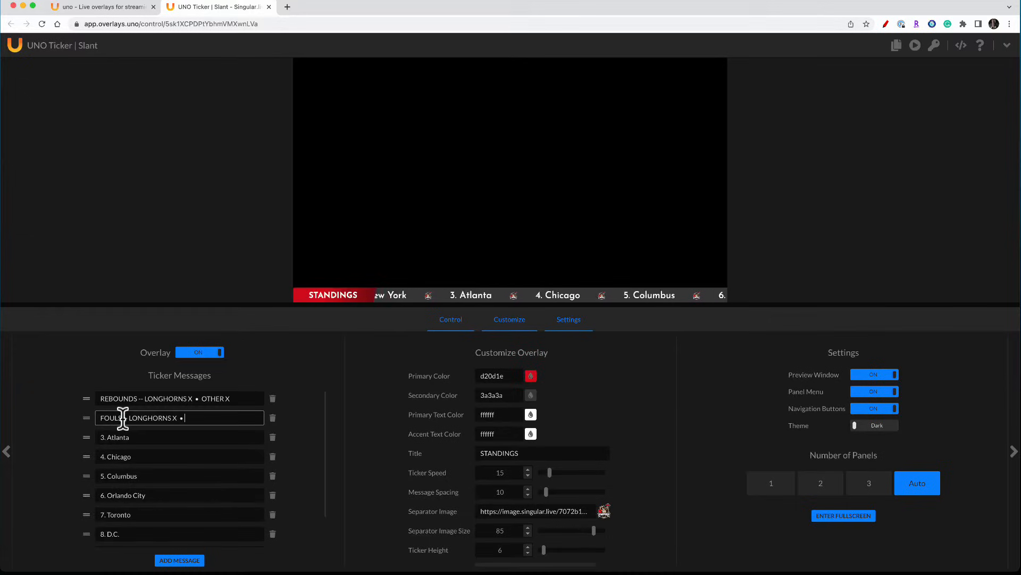
triple_click(129, 437)
text(FREE THROW PERCENTAGE -- LONGHORNS X)
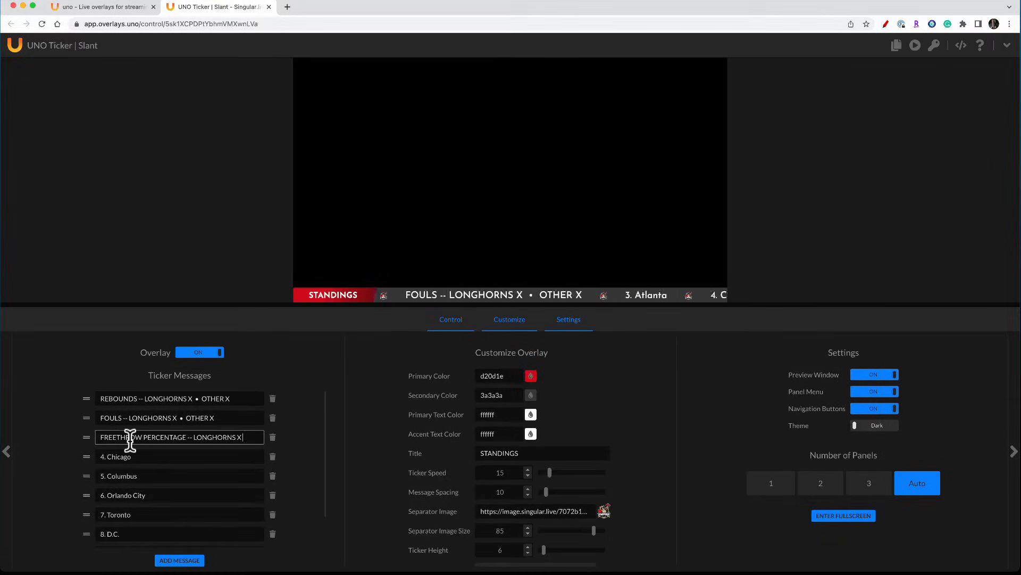
text( • OTHER X)
Delete all remaining ticker messages from "4. Chicago" onward, keeping only the three game stat lines.
click(219, 476)
click(273, 457)
click(272, 457)
click(272, 457)
click(273, 457)
click(273, 457)
click(273, 457)
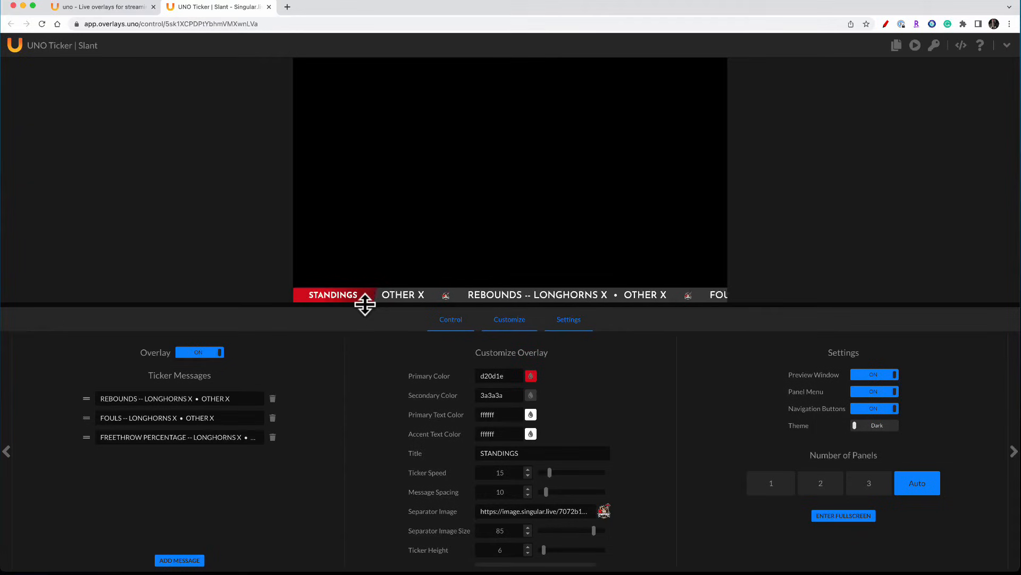
Change the ticker's title to "GAME STATS".
double_click(239, 401)
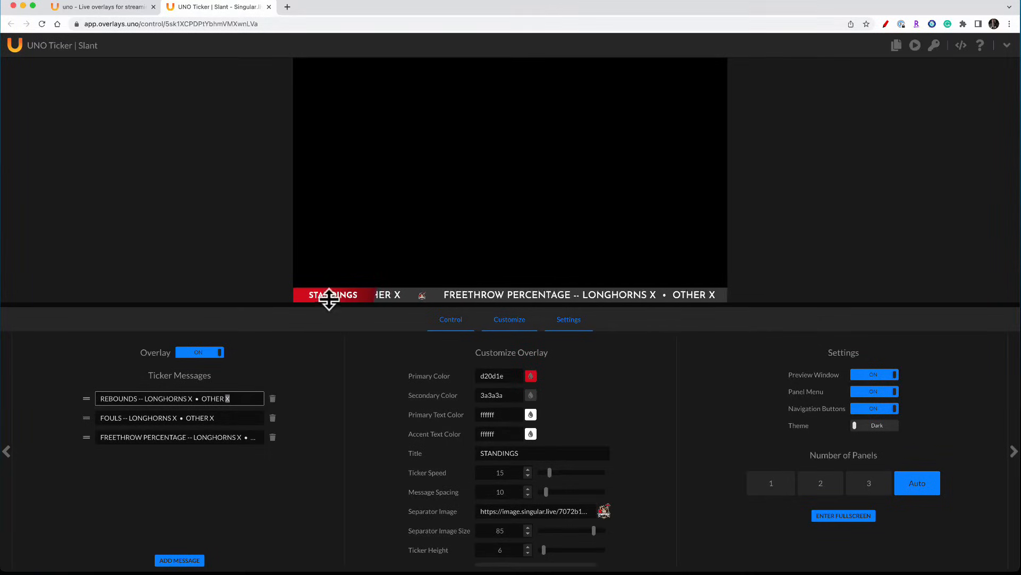
double_click(513, 454)
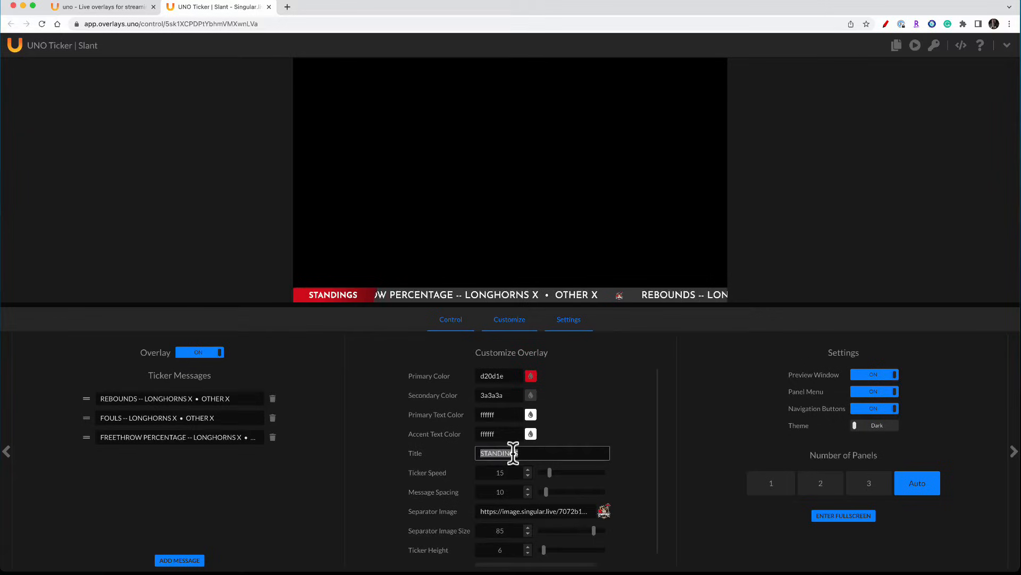
text(GAME STATS)
Replace the ticker's separator image with the copied longhorn logo link and slightly lower the ticker speed.
click(520, 510)
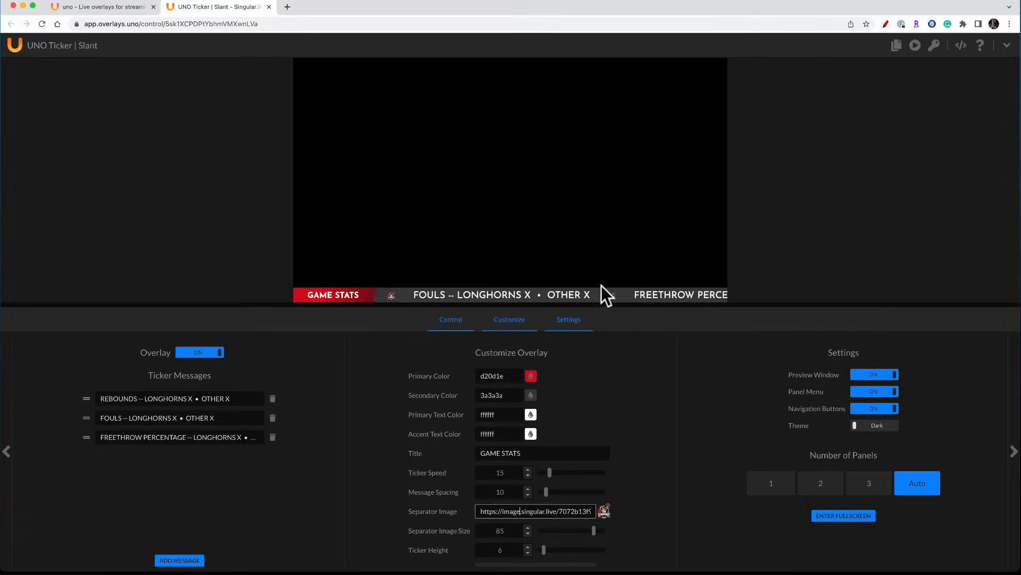
double_click(562, 512)
key(super+a)
key(super+v)
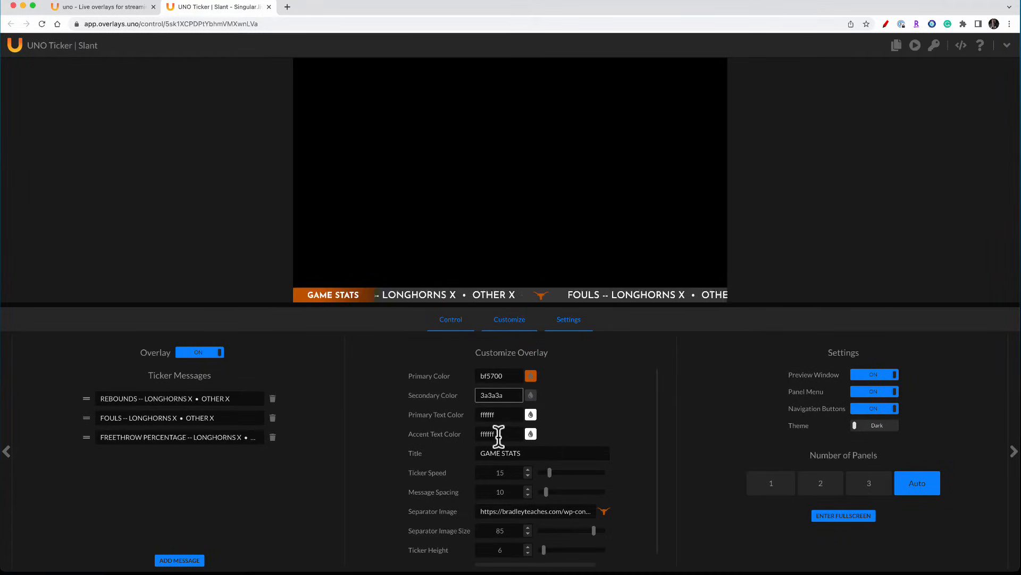
scroll(497, 447, down, 2)
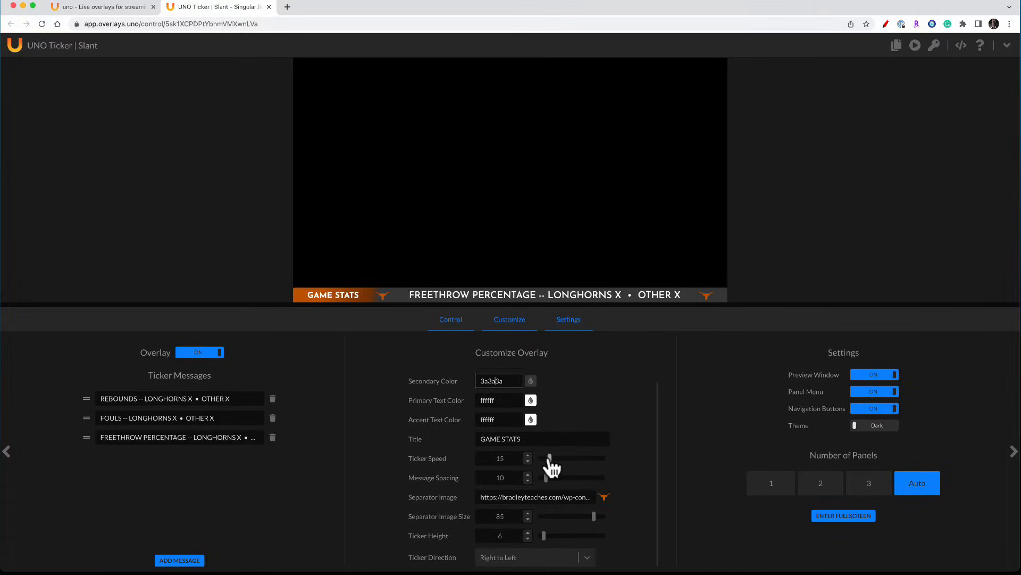
drag(549, 457, 546, 458)
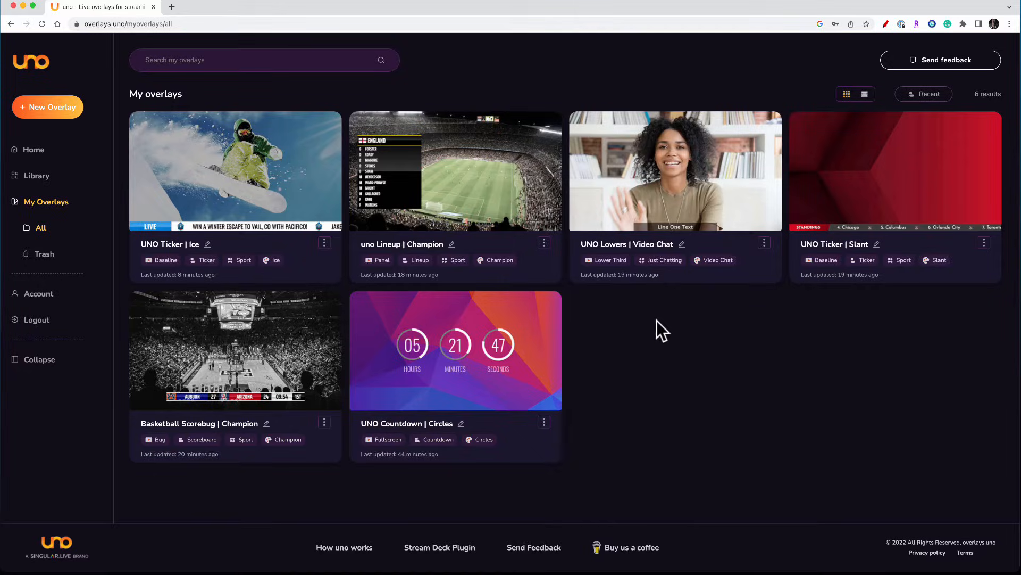
Open the UNO Lowers | Video Chat overlay and set its one-line lower third text to widely spaced "X REBOUNDS X".
click(764, 243)
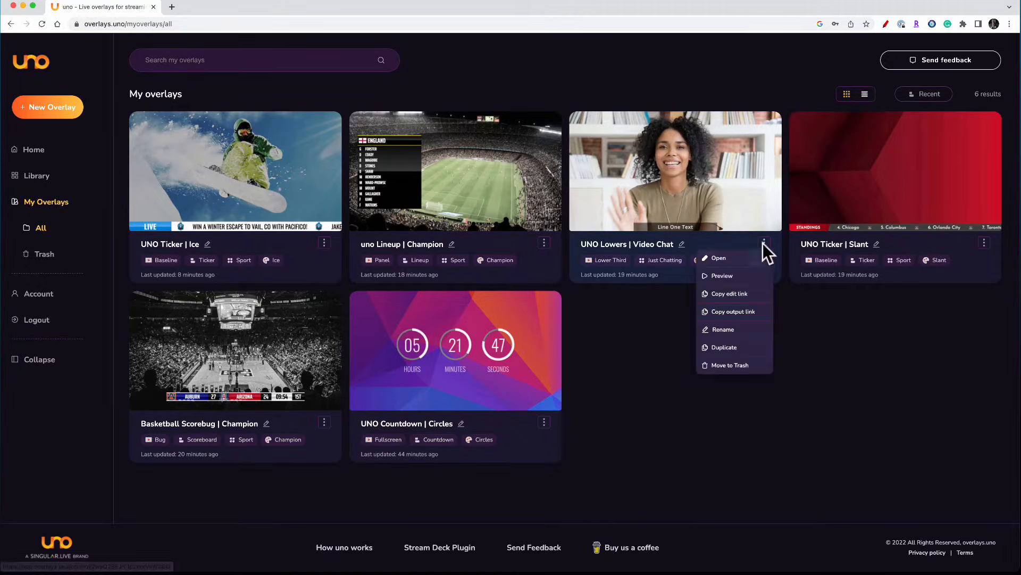
click(724, 261)
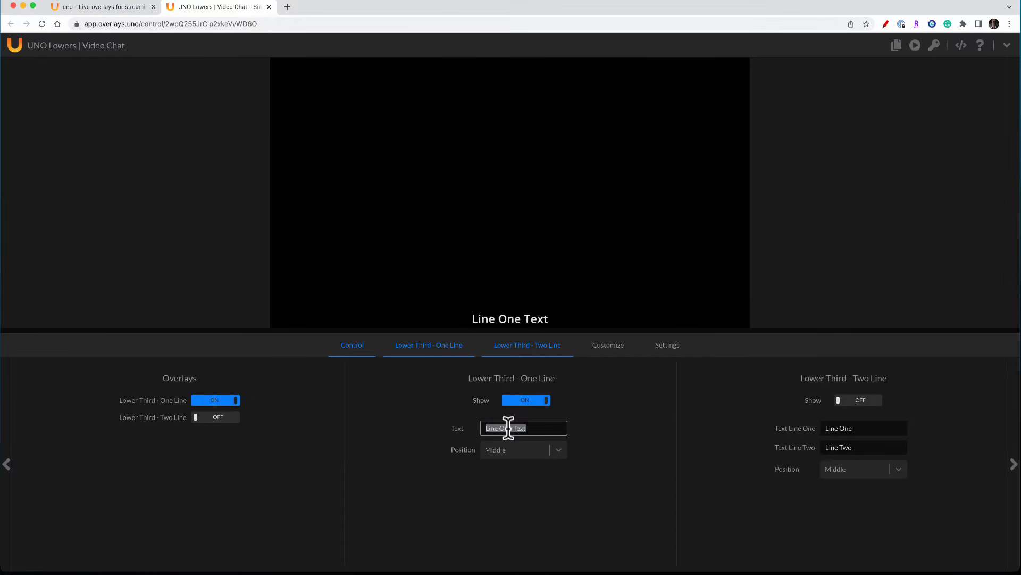
text(X          REBOUNDS          X)
click(520, 451)
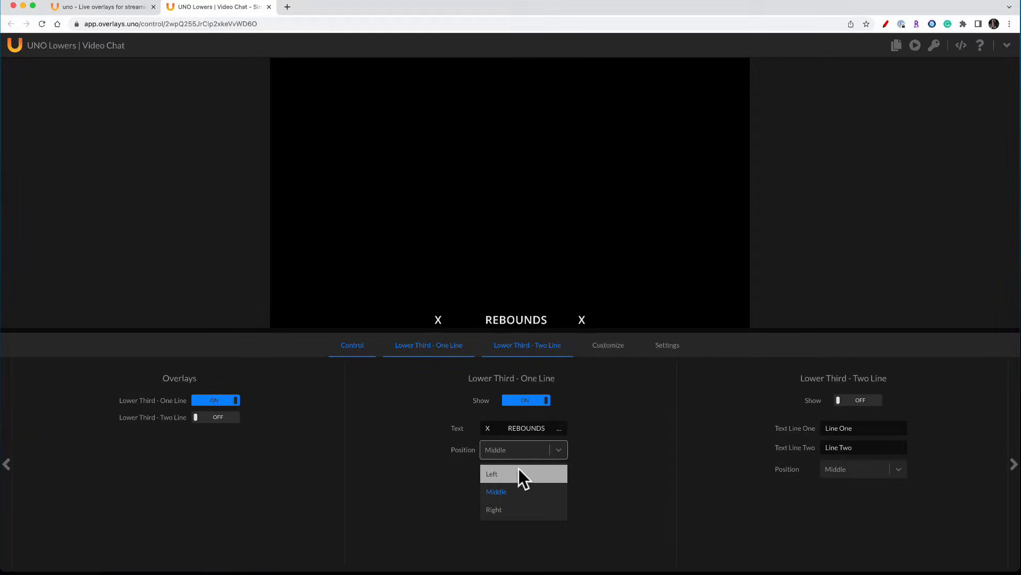
click(406, 441)
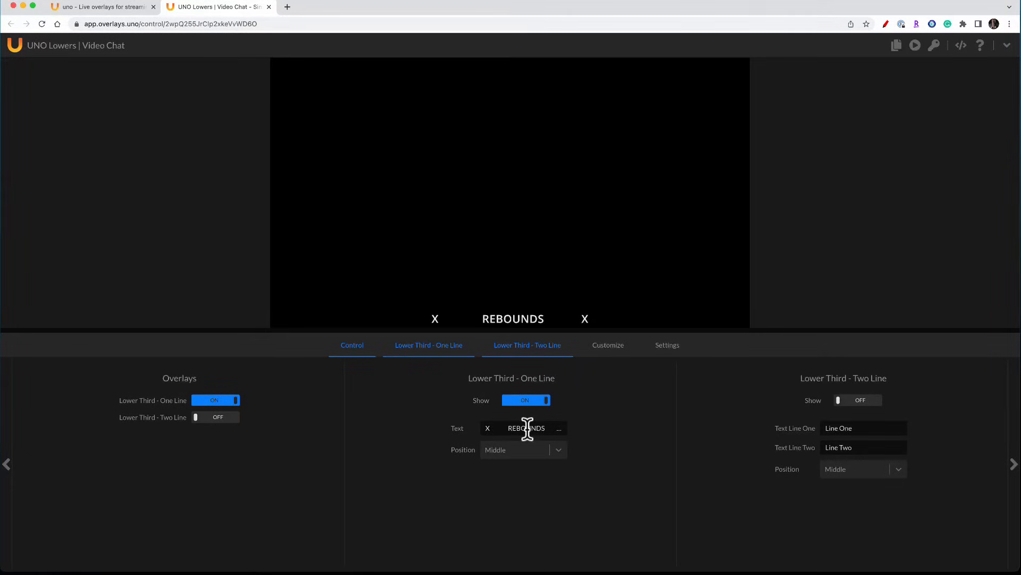
Set the lower third's primary color to bf5700 and its primary color opacity to 55.
click(608, 346)
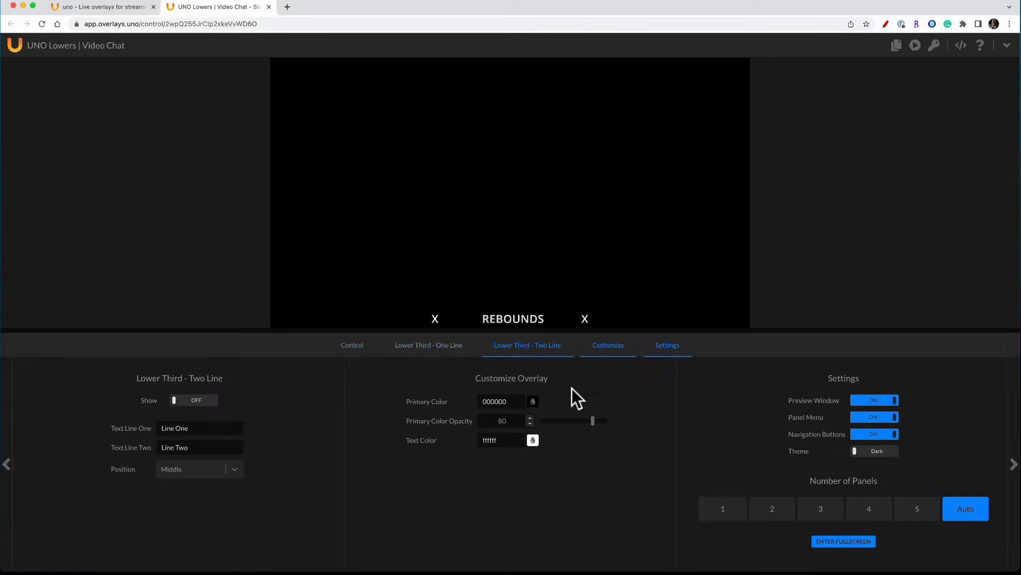
double_click(502, 401)
text(bf5700)
double_click(509, 420)
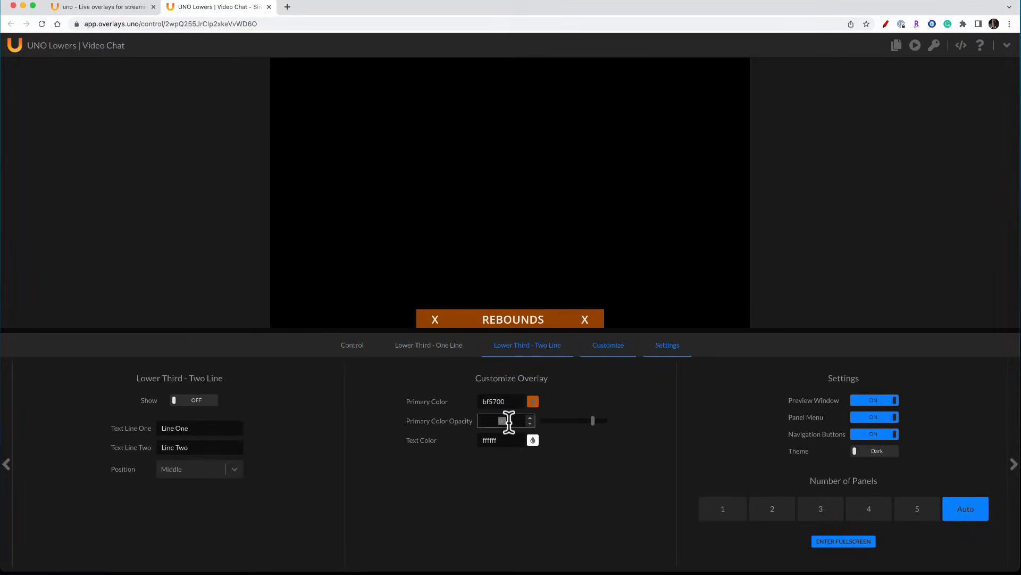
text(55)
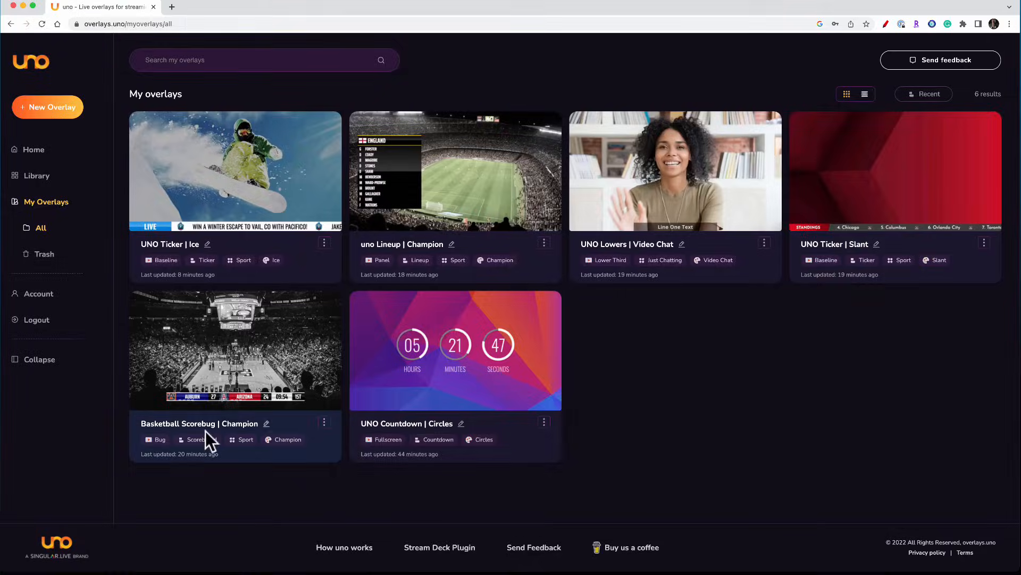
Open the Basketball Scorebug | Champion overlay for editing and turn off its team logos.
click(324, 422)
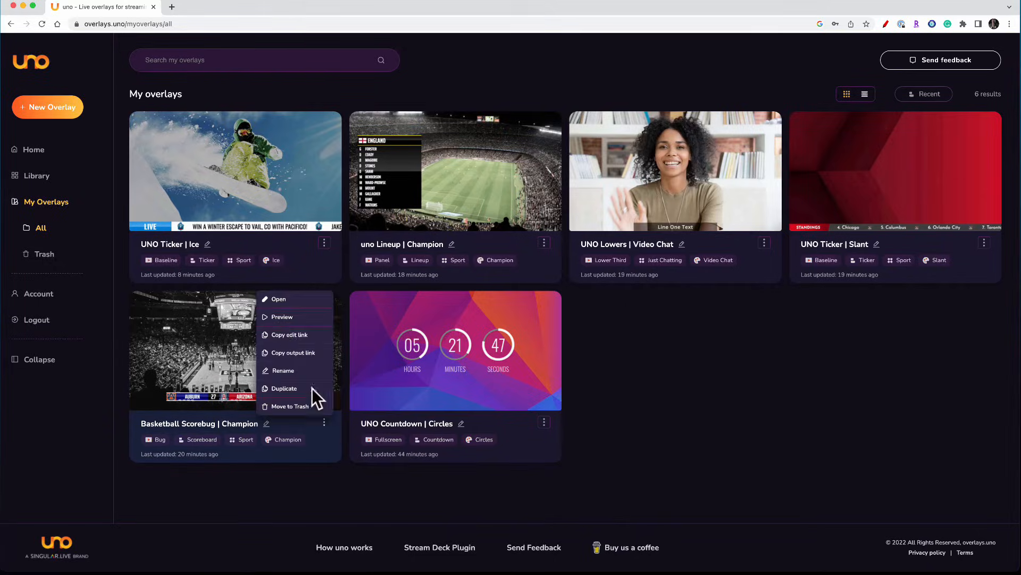
click(275, 299)
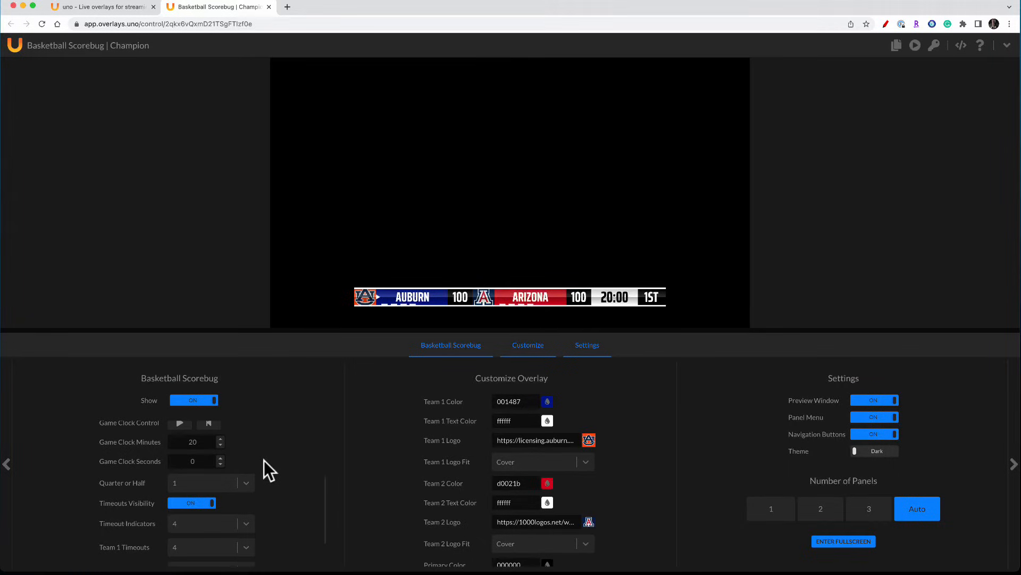
scroll(263, 461, up, 3)
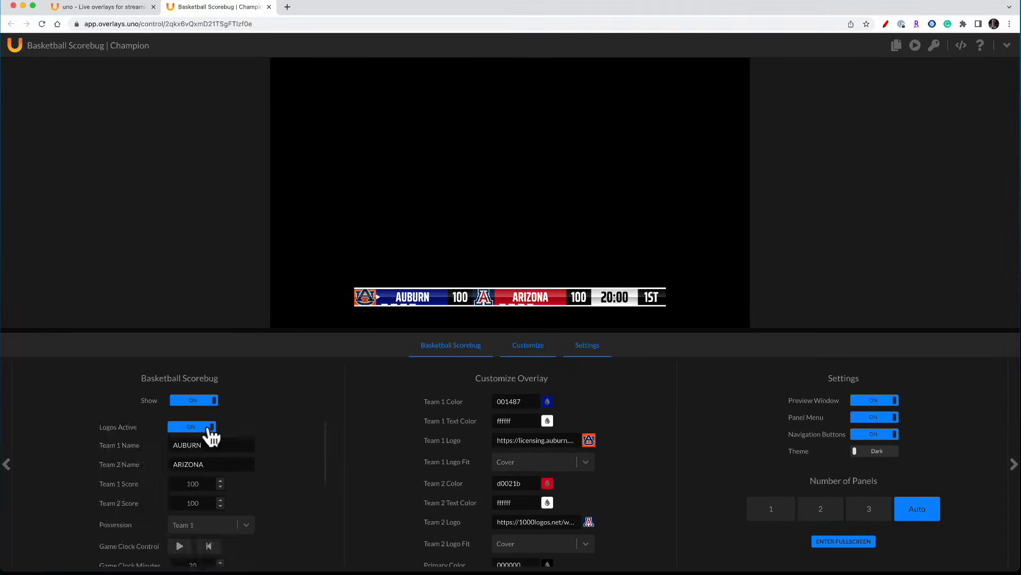
click(210, 429)
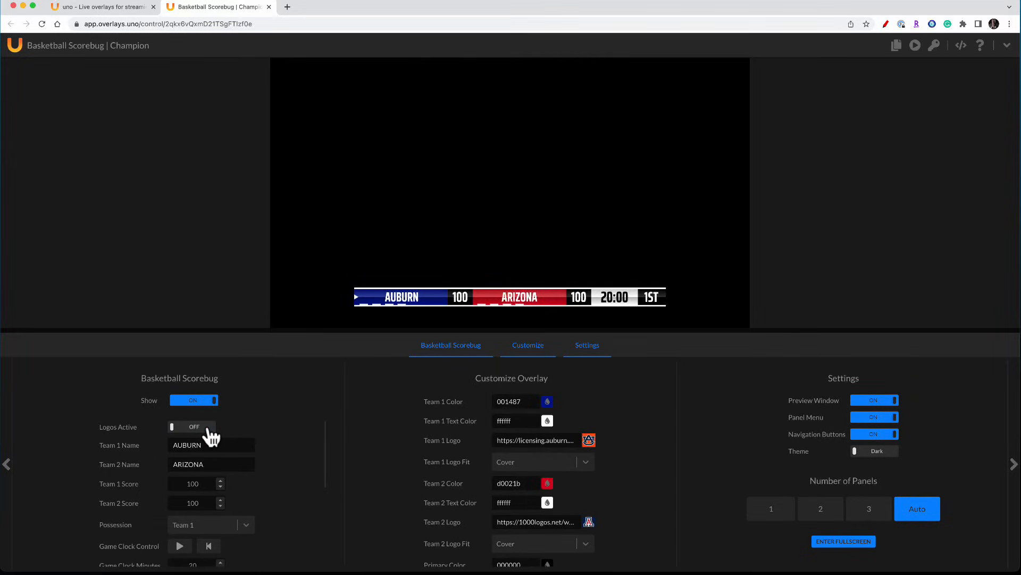
Rename team 1 to "LONGHORNS" and team 2 to "OTHER" in the scorebug.
scroll(226, 433, down, 1)
double_click(189, 429)
text(LONGHORNS)
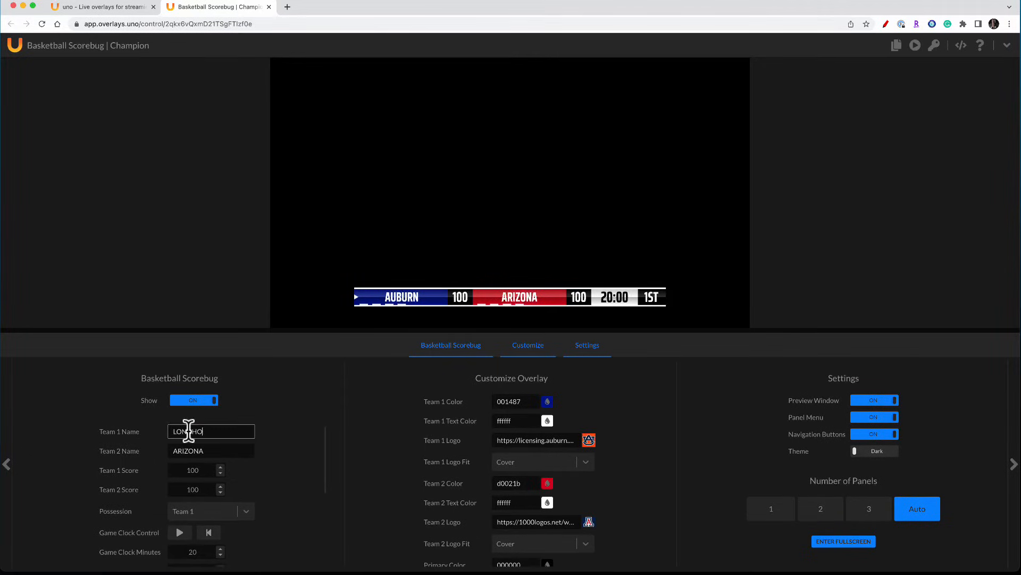
double_click(189, 449)
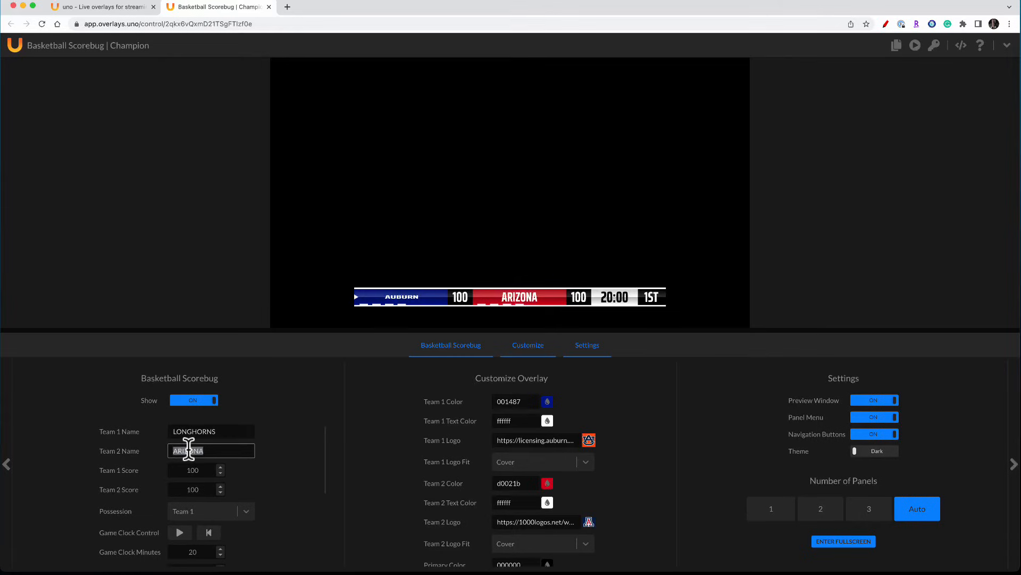
text(OTHER)
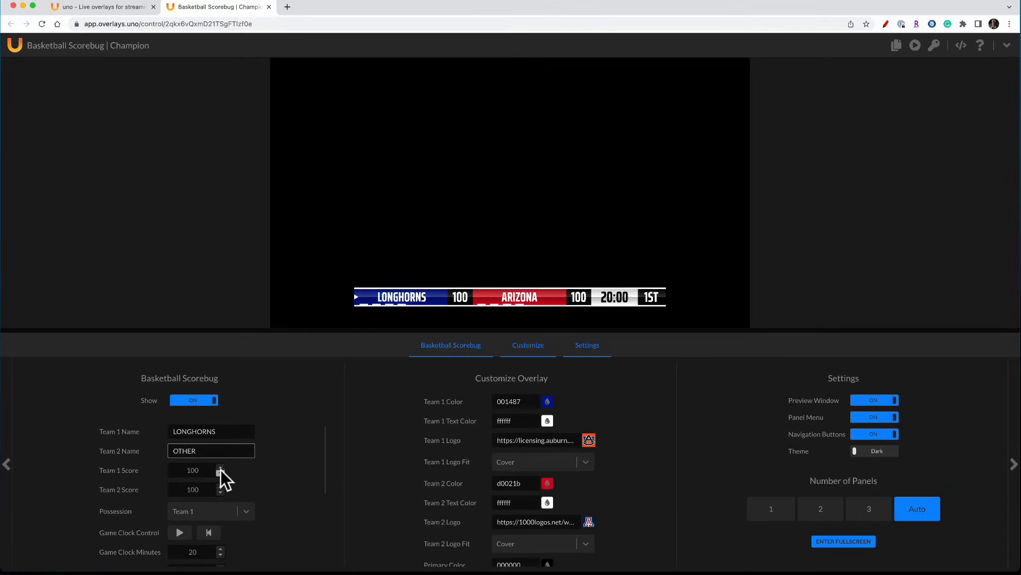
Turn off the scorebug's gloss effect and close its editor.
scroll(135, 480, down, 1)
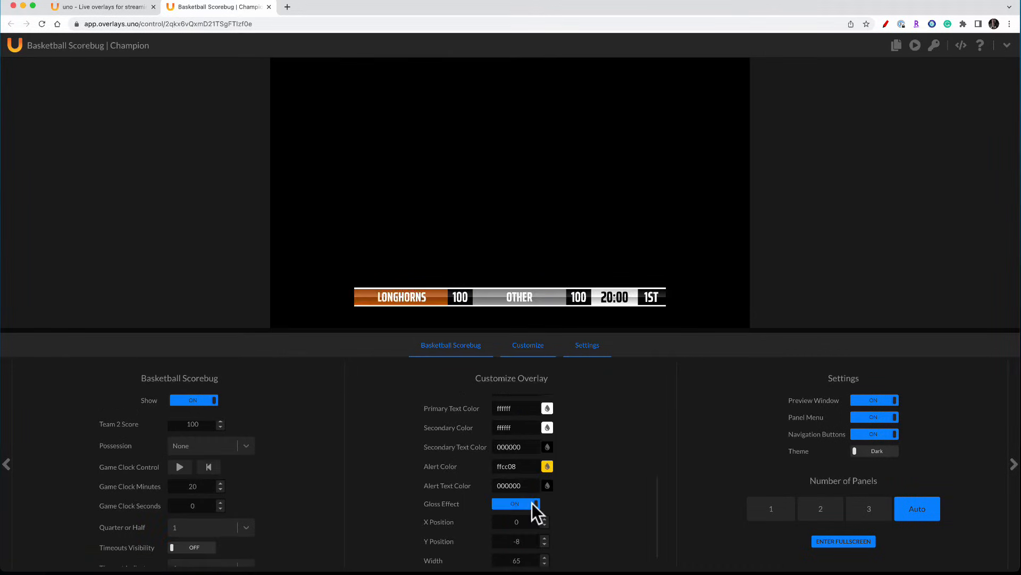
click(531, 506)
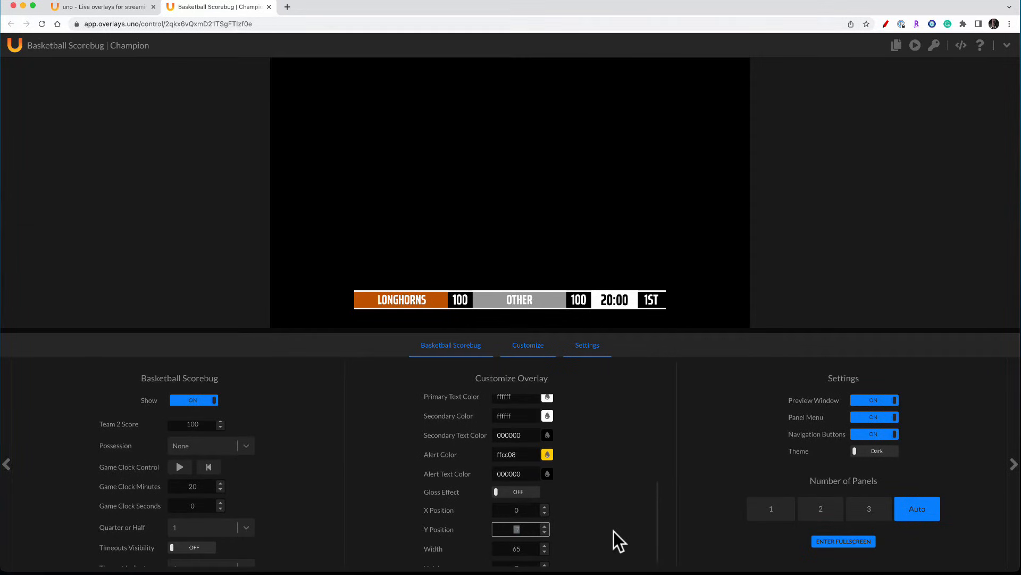
key(super+w)
Open the uno Lineup | Champion overlay for editing, use Longhorns_logo.png as its logo and set its title to "LONGHORNS".
click(544, 242)
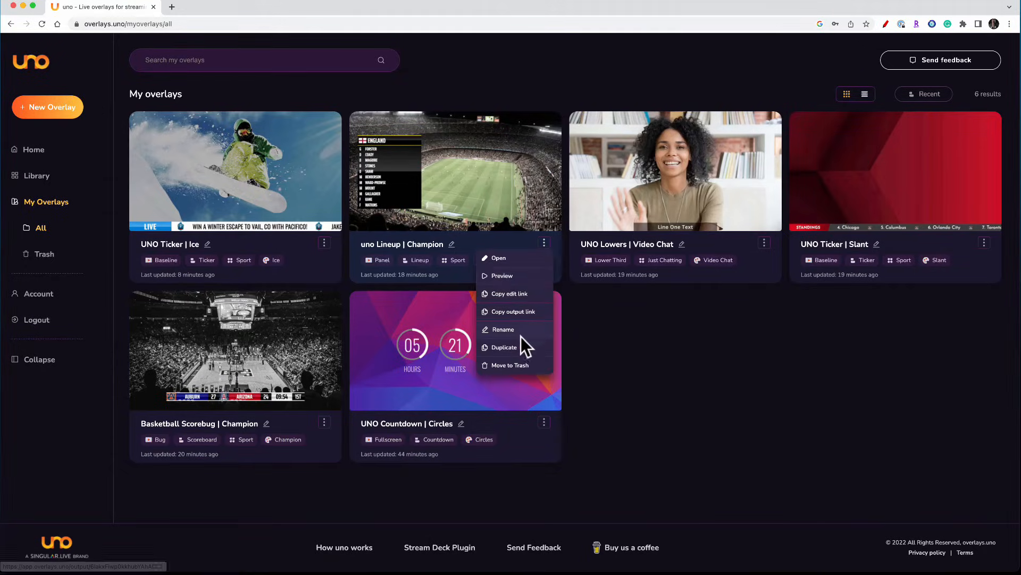
click(497, 258)
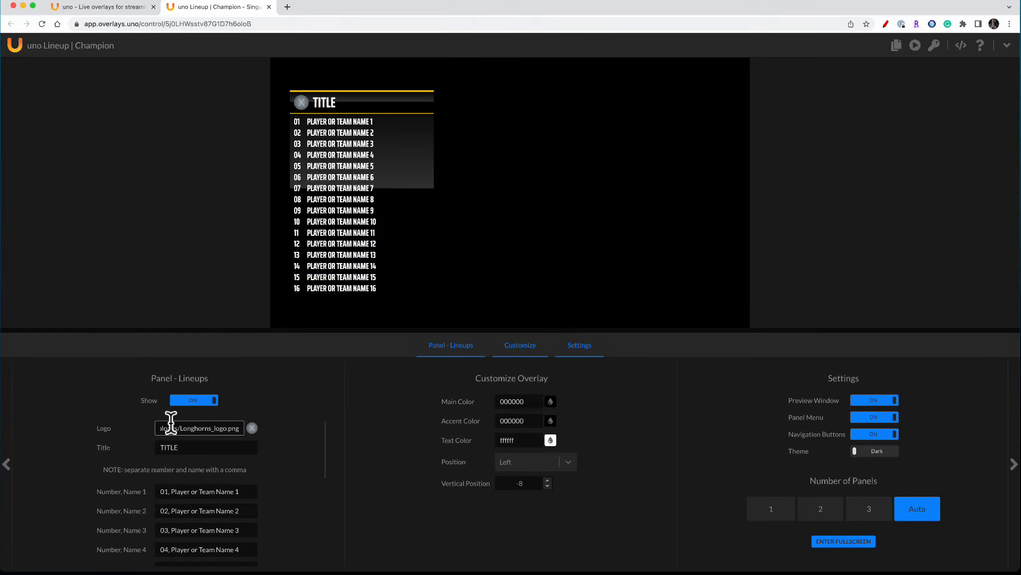
double_click(190, 448)
text(LONGHORNS)
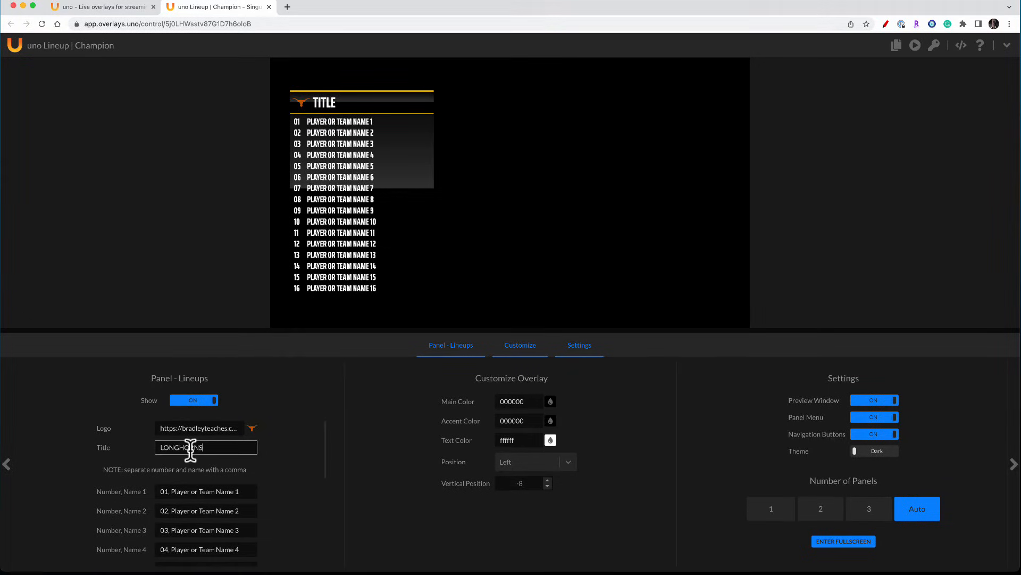
Clear the lineup's number and name entries from 11 onward, keeping only the first ten players.
scroll(257, 486, down, 1)
scroll(218, 496, down, 5)
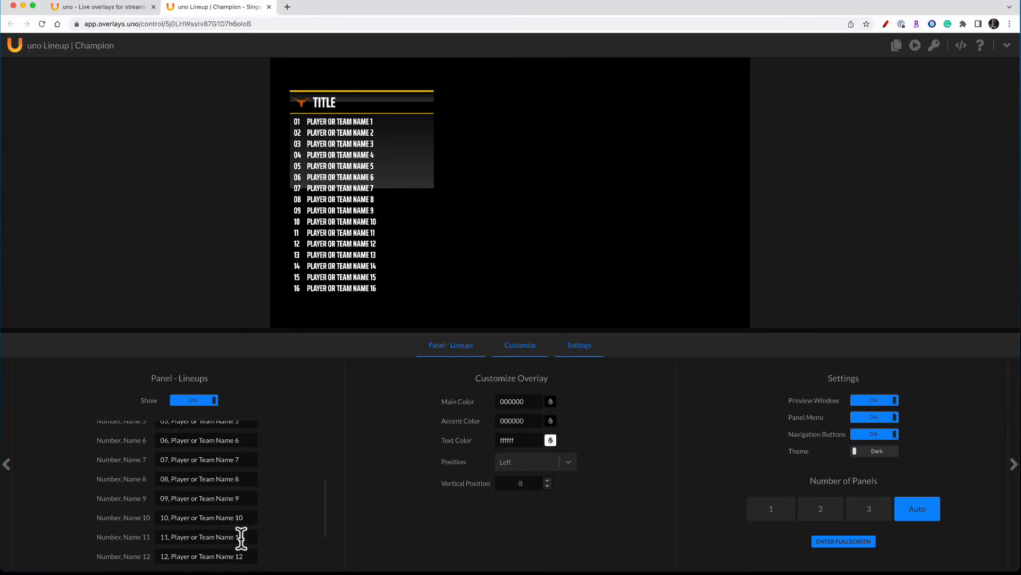
triple_click(231, 539)
key(BackSpace)
scroll(231, 538, down, 1)
double_click(230, 535)
key(BackSpace)
click(231, 536)
triple_click(231, 536)
key(BackSpace)
triple_click(233, 554)
key(BackSpace)
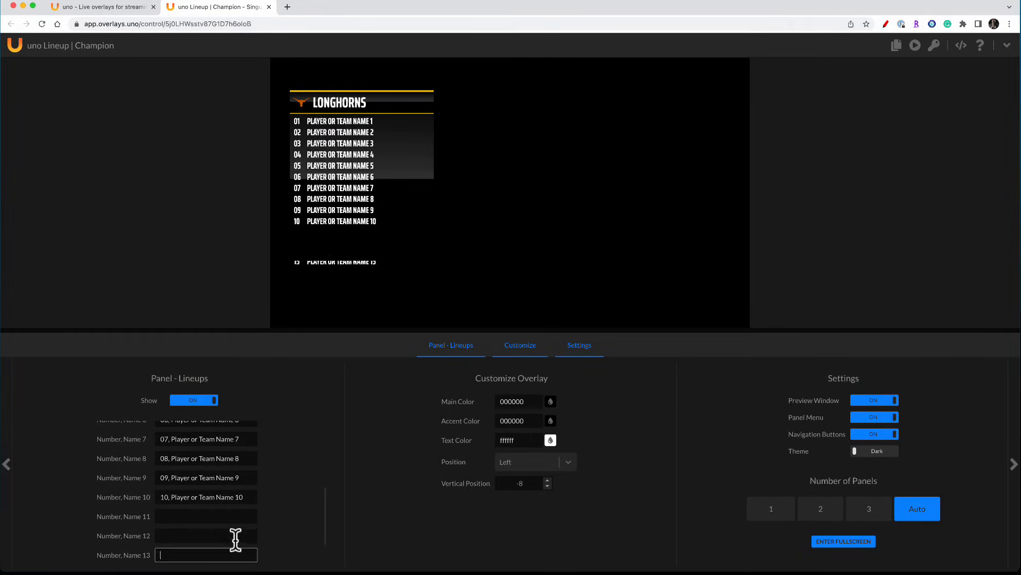
scroll(235, 540, down, 1)
triple_click(230, 524)
key(BackSpace)
triple_click(228, 543)
Set the lineup's accent color to bf5700 and close its editor.
double_click(503, 421)
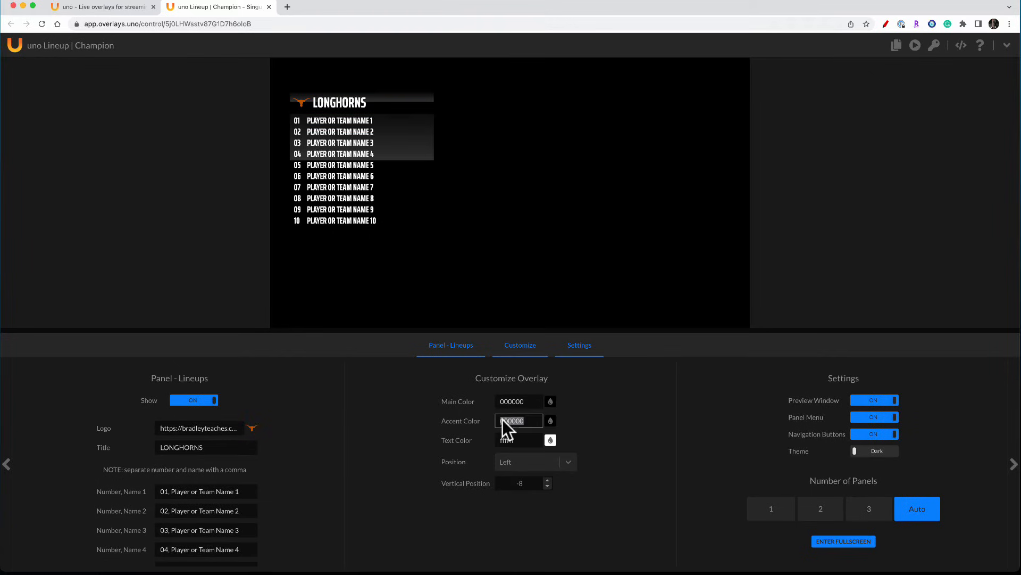
text(bf5700)
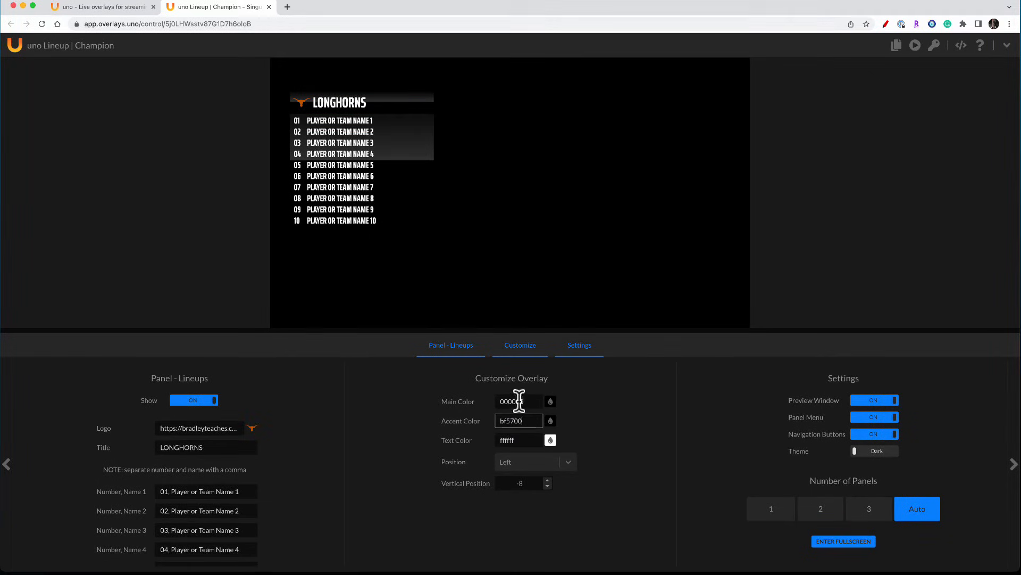
click(519, 401)
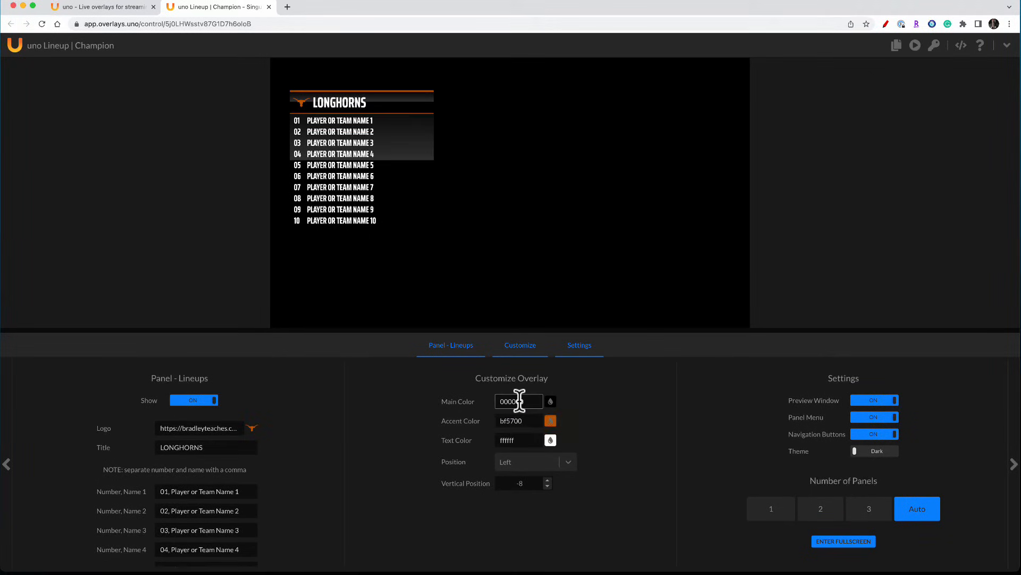
click(626, 417)
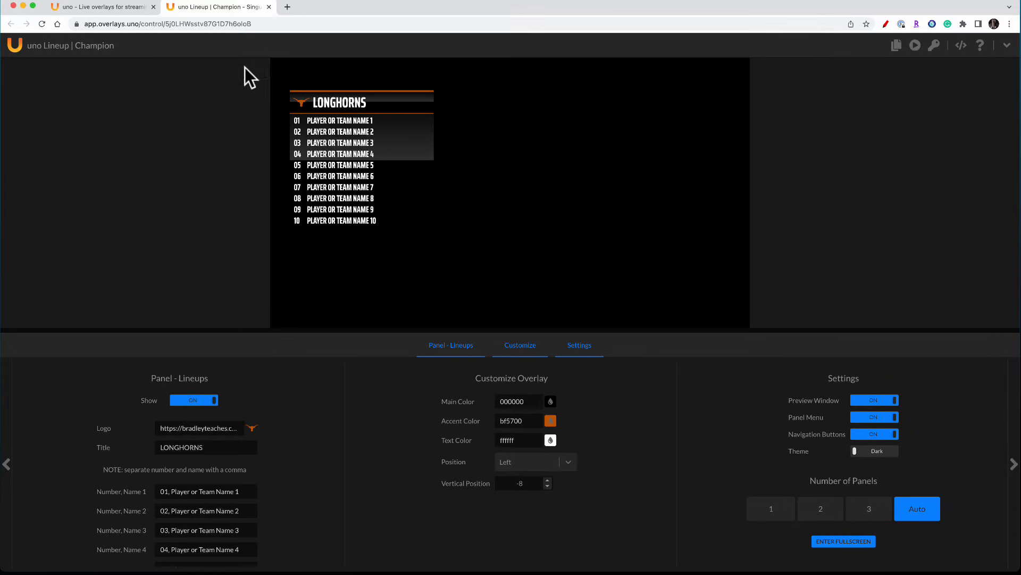
click(268, 7)
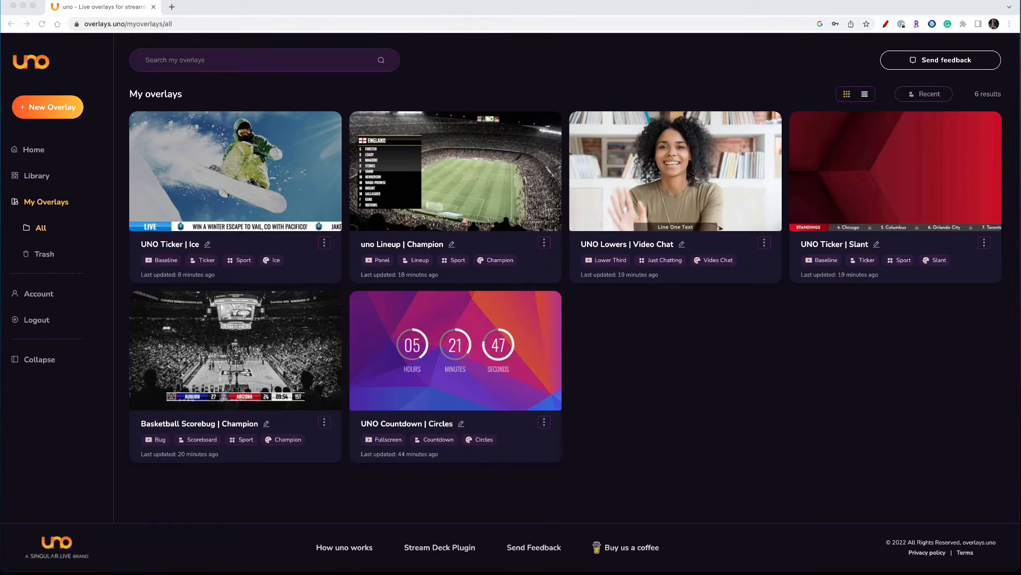
Copy the output links of the Lineup, Lowers | Video Chat, Ticker | Slant, Basketball Scorebug and Countdown | Circles overlays in turn.
click(544, 244)
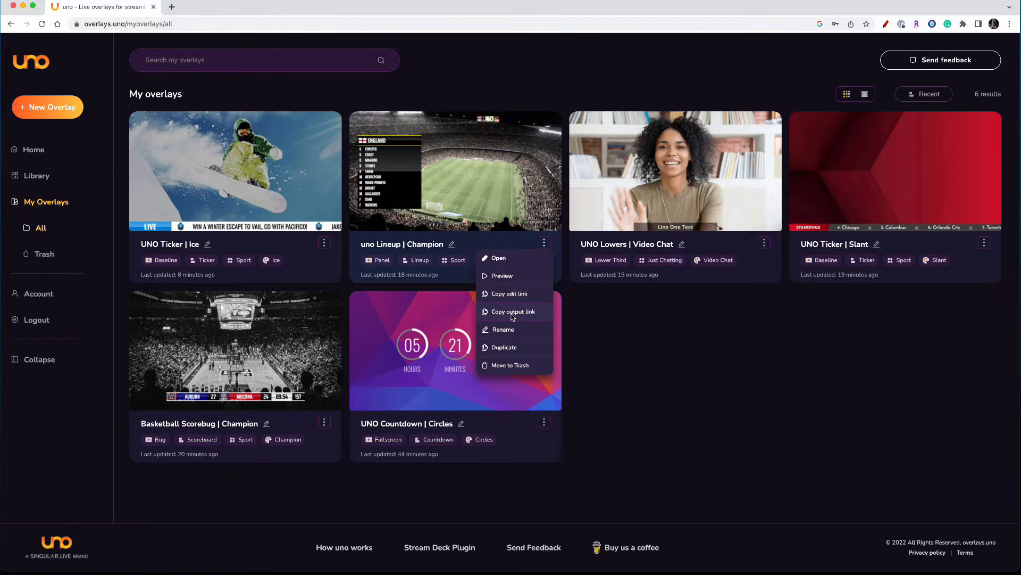
click(513, 313)
click(764, 244)
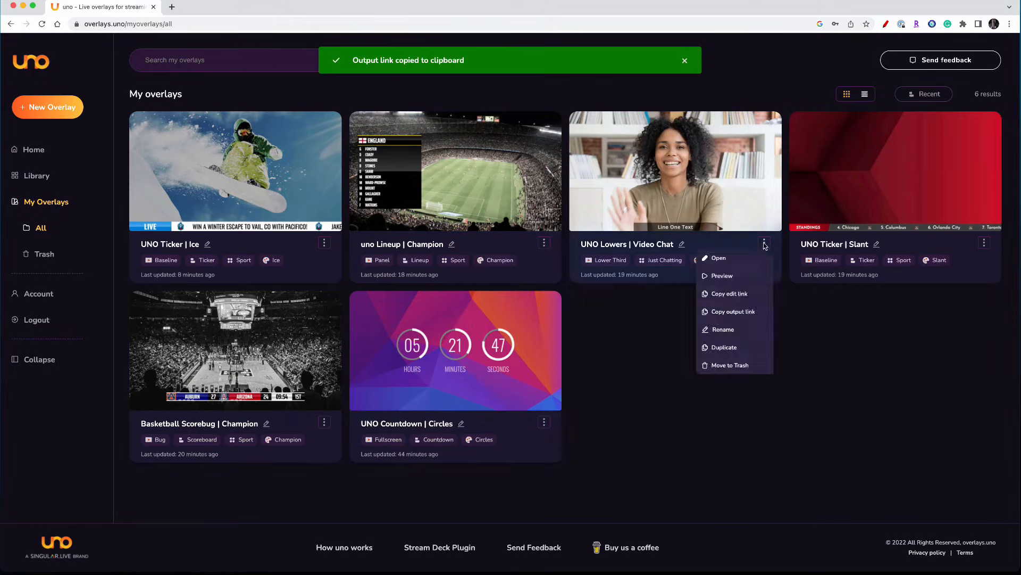
click(731, 311)
click(984, 243)
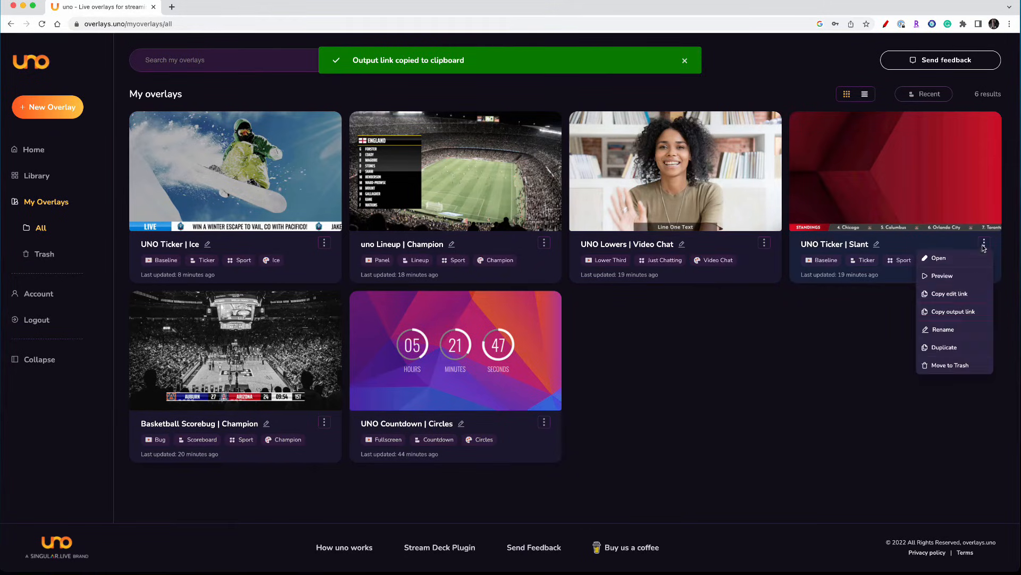
click(953, 311)
click(324, 422)
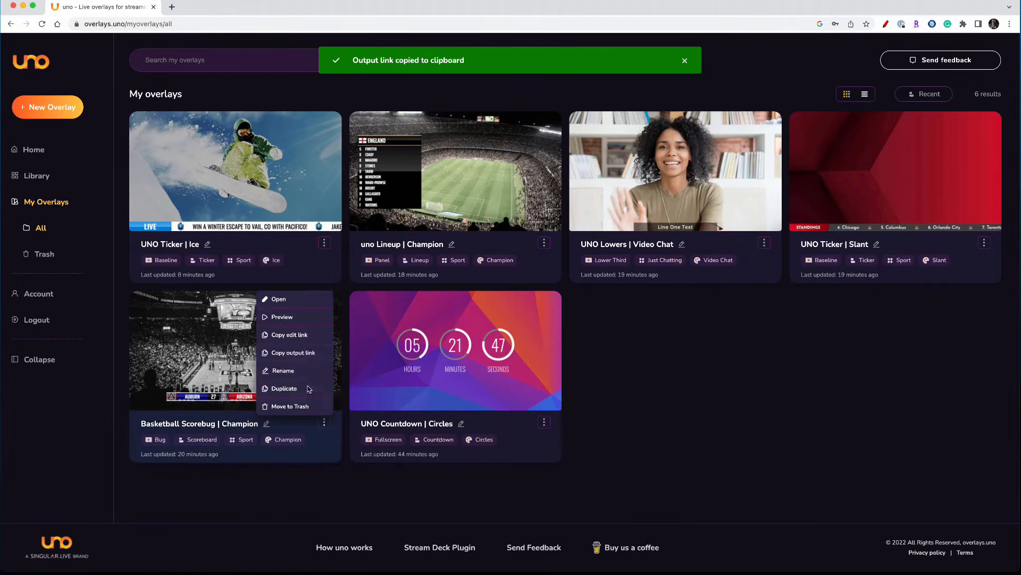
click(298, 353)
click(544, 422)
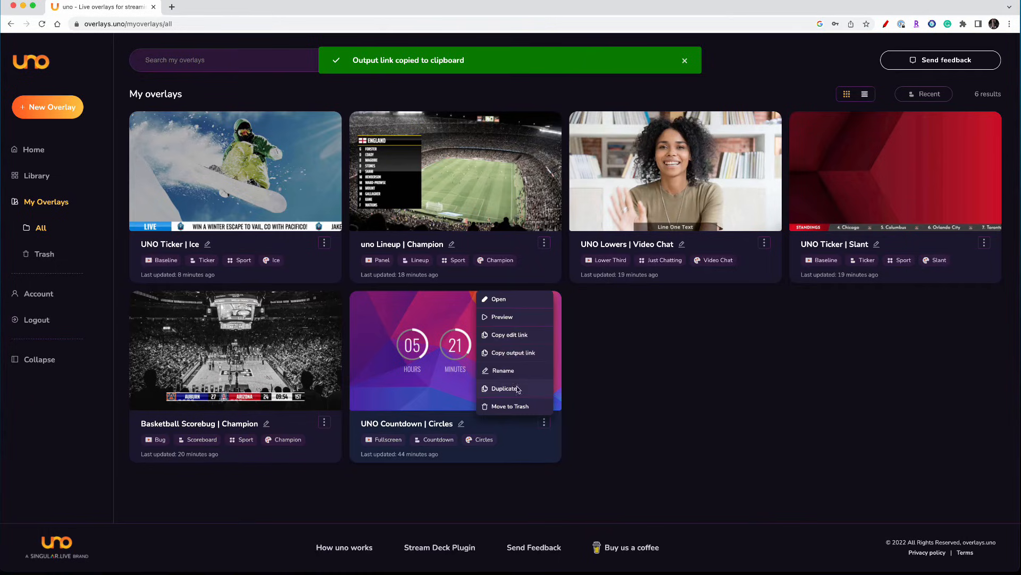
click(508, 352)
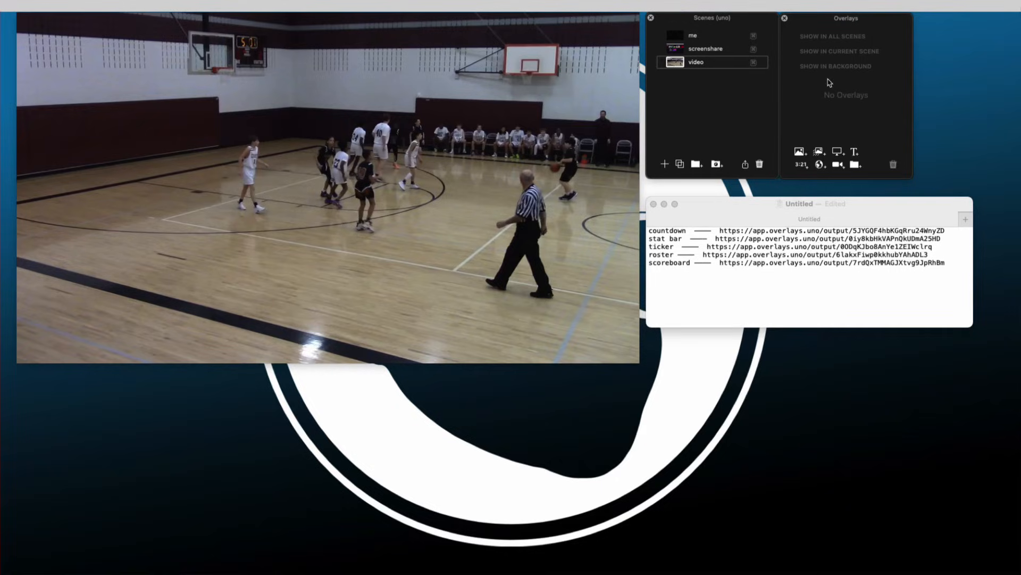
Switch to Ecamm Live and add the countdown output link to the video scene as a widget named "Countdown" that fills the entire frame.
click(820, 165)
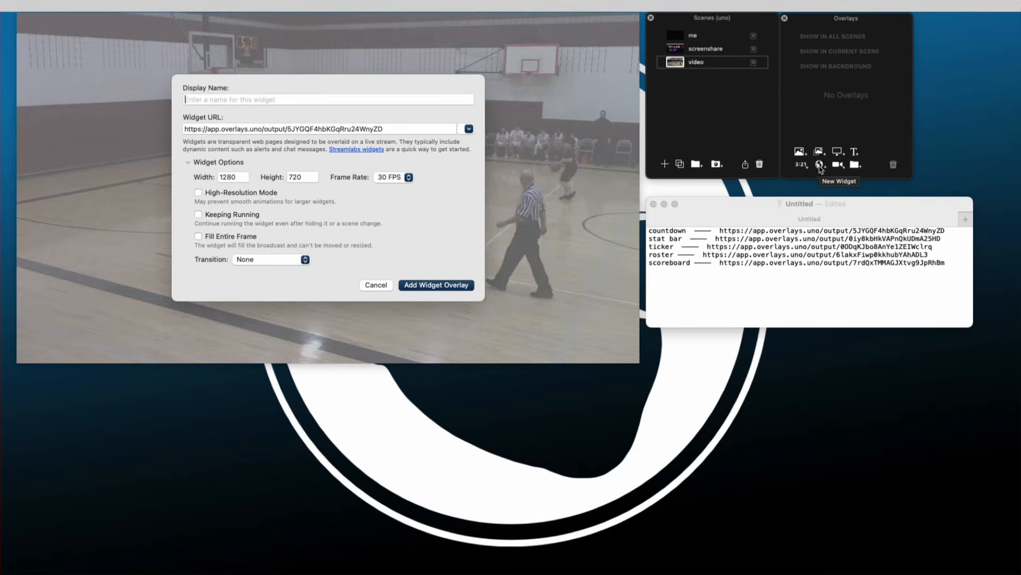
click(719, 231)
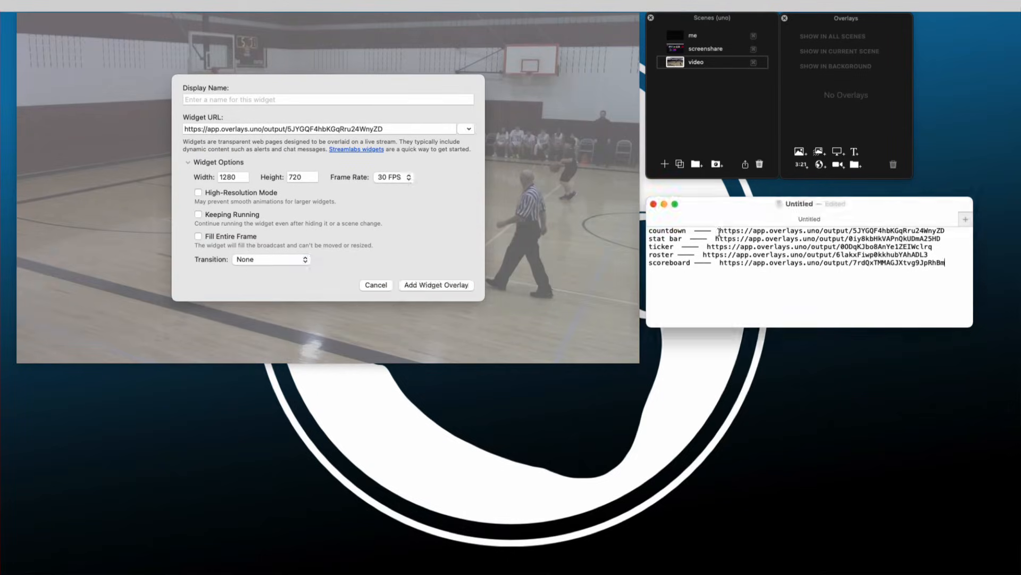
drag(720, 230, 943, 227)
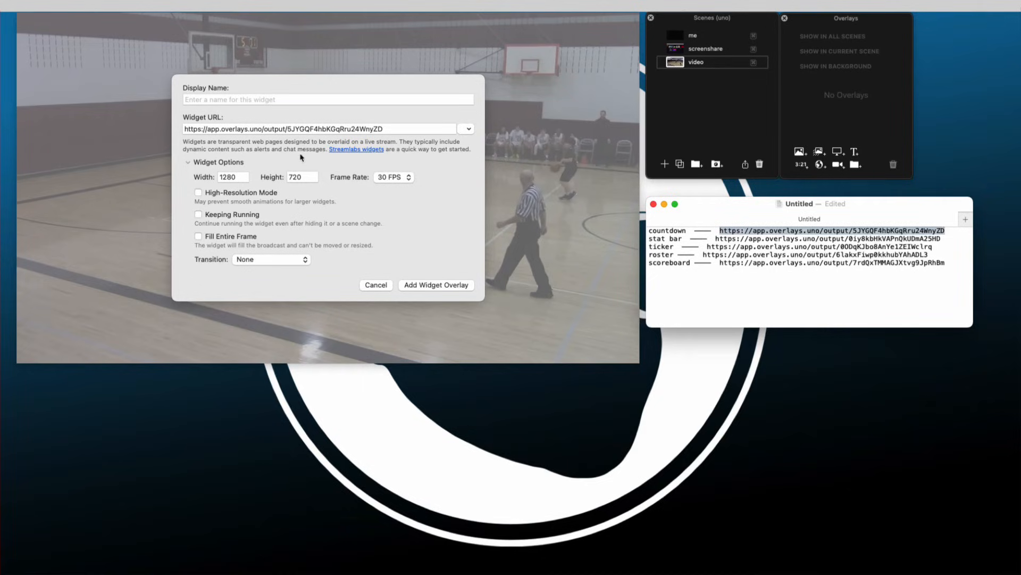
click(316, 130)
click(266, 100)
text(Countdown)
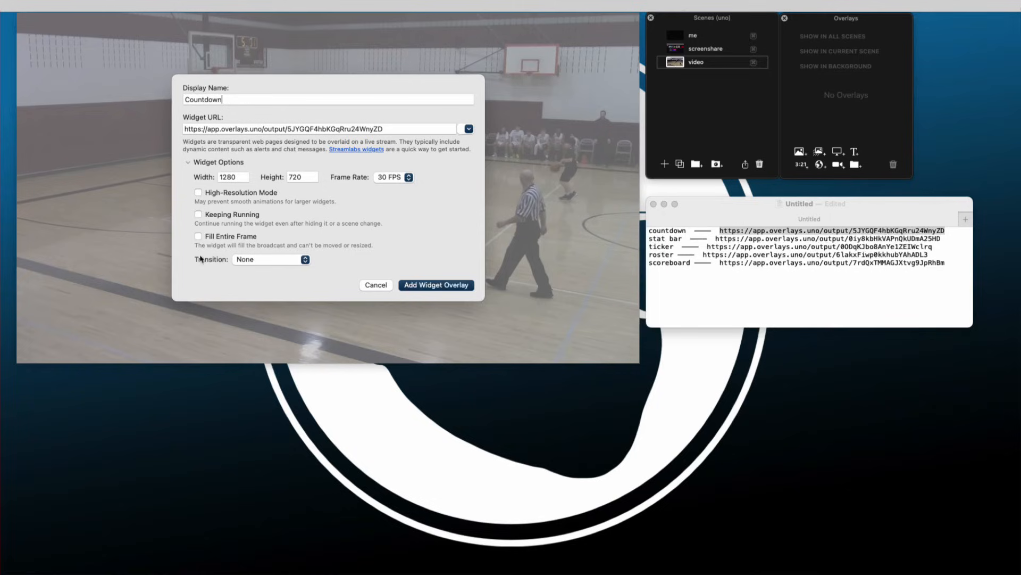
click(198, 237)
click(435, 286)
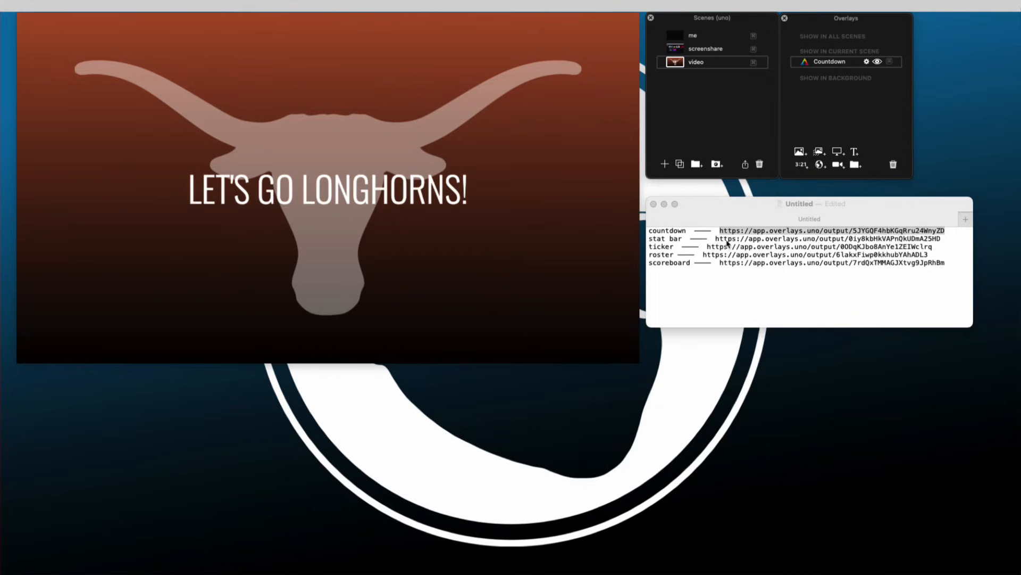
Add the stat bar, ticker, roster and scoreboard output links from the text note as further widget overlays in the current scene.
click(725, 242)
click(716, 239)
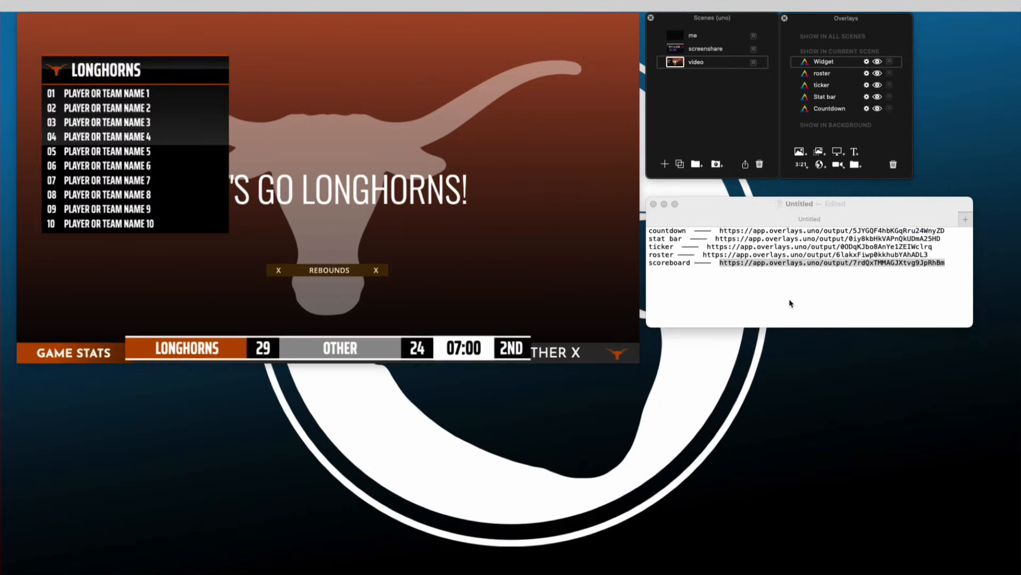